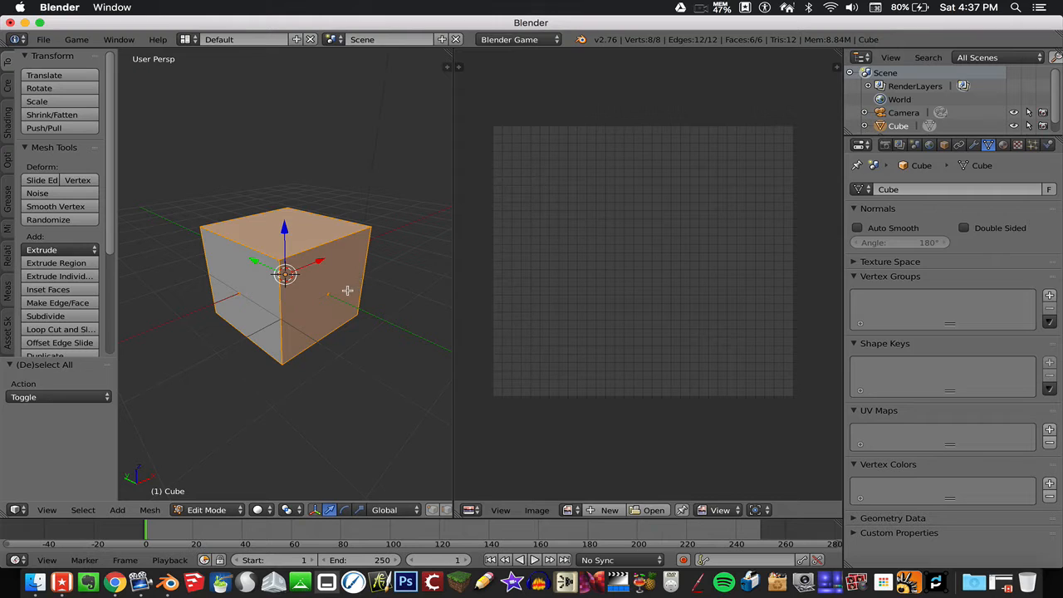
Step: Unwrap the whole cube with Smart UV Project, using angle limit 66 and island margin 0.06
{"action": "key", "text": "a"}
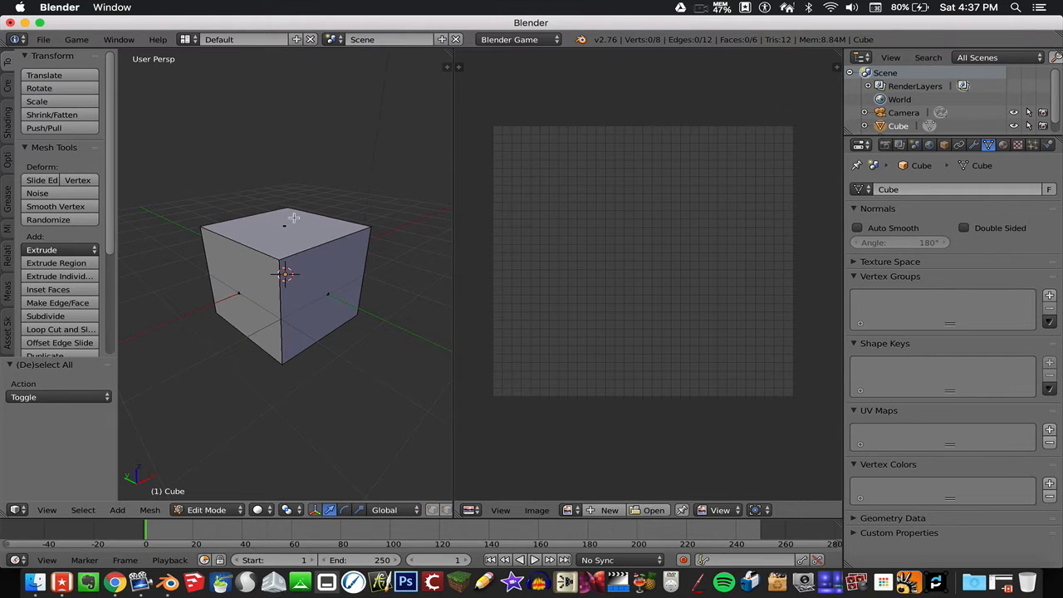
{"action": "key", "text": "a"}
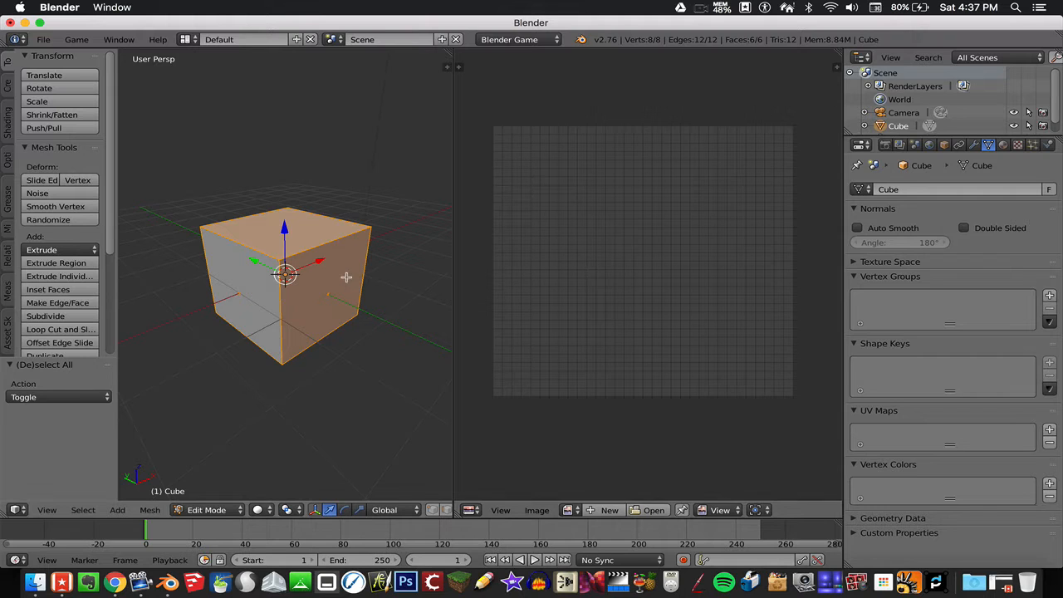
{"action": "middle_click_drag", "start_coordinate": [320, 283], "coordinate": [320, 280]}
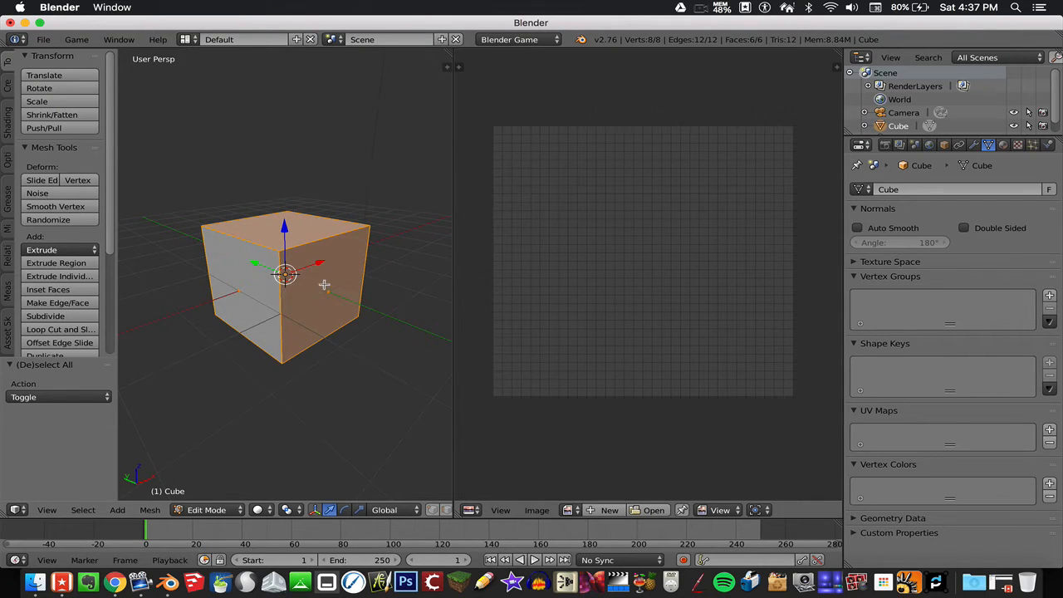
{"action": "key", "text": "u"}
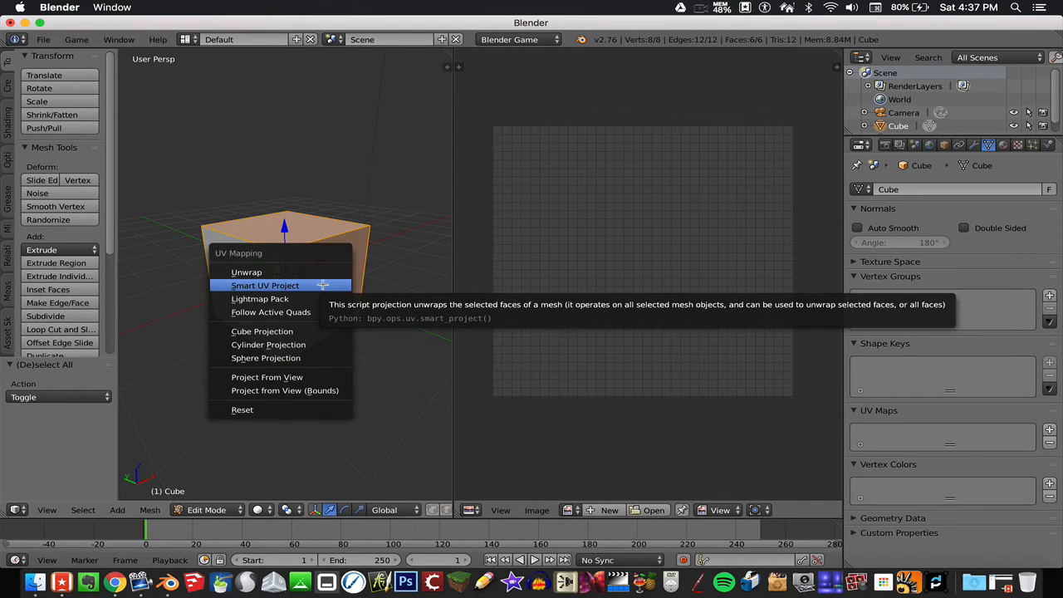
{"action": "left_click", "coordinate": [316, 285]}
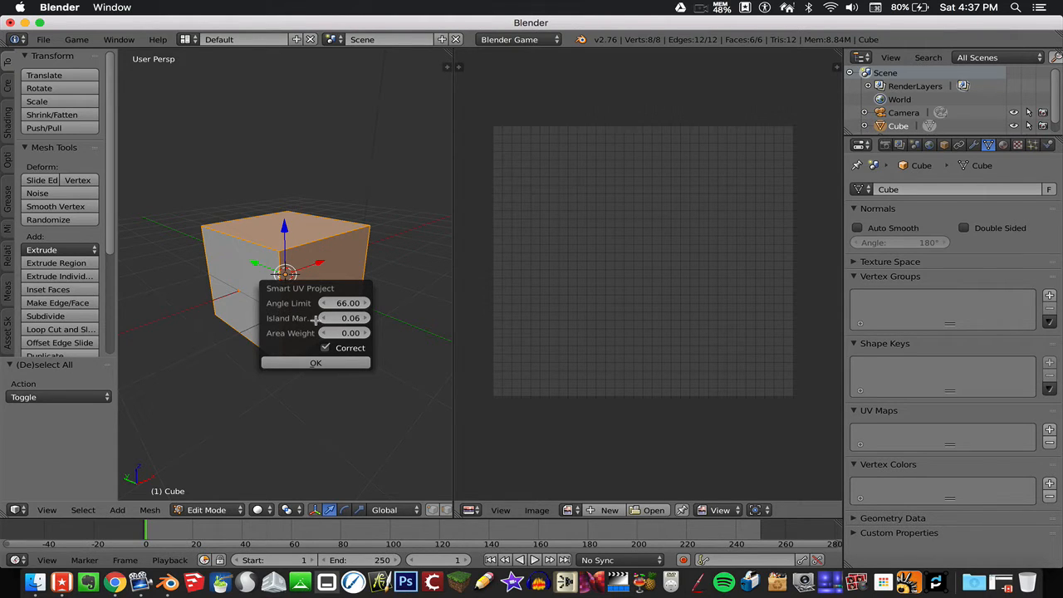
{"action": "left_click", "coordinate": [304, 363]}
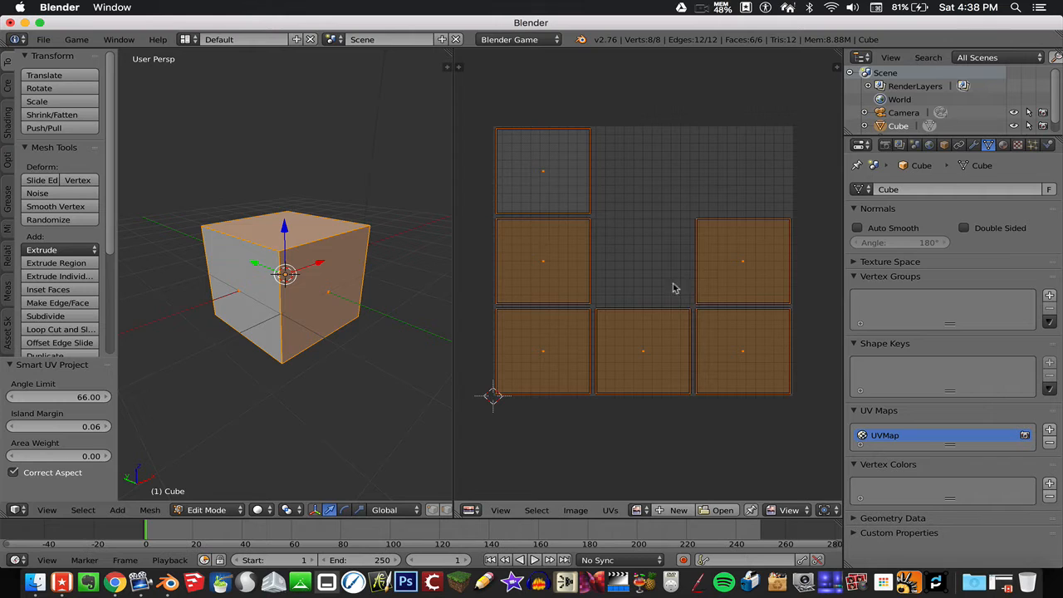
Step: Select a single island in the UV layout to find its matching cube face, and reselect the whole cube
{"action": "left_click", "coordinate": [547, 265]}
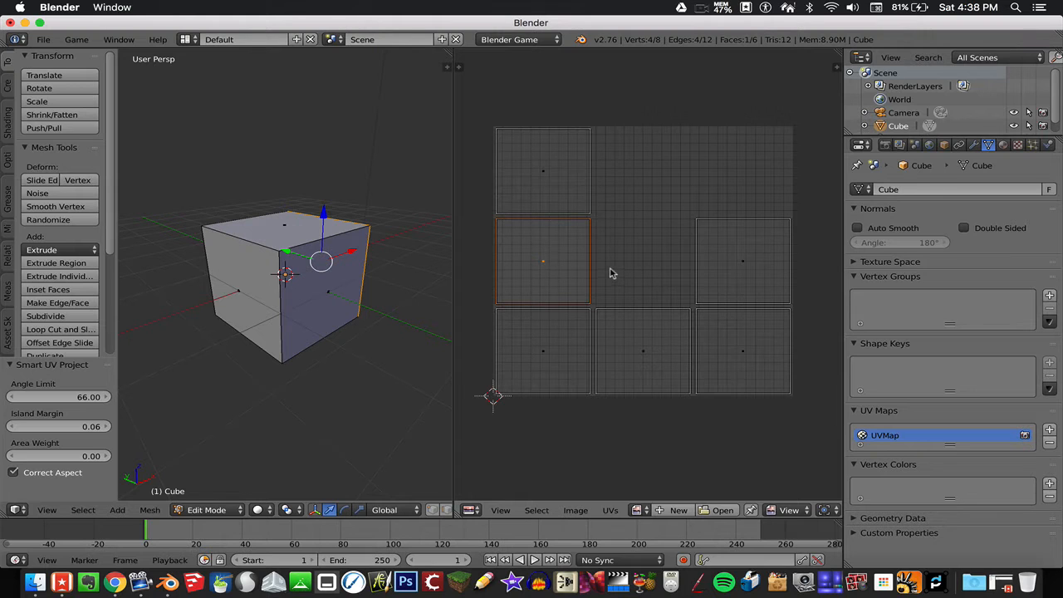
{"action": "middle_click_drag", "start_coordinate": [336, 266], "coordinate": [276, 288]}
{"action": "key", "text": "a"}
{"action": "key", "text": "a"}
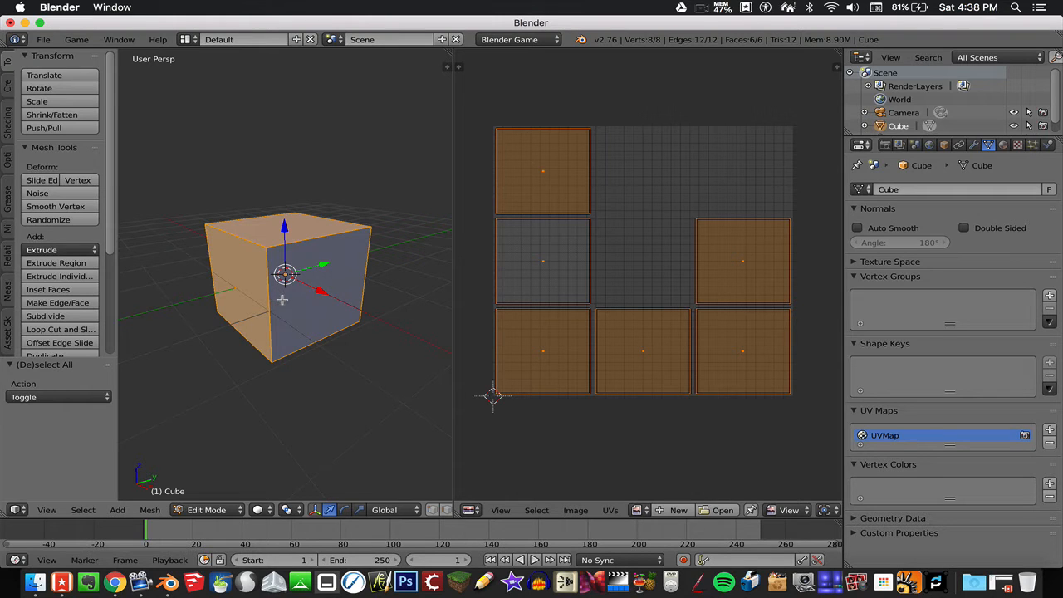
{"action": "middle_click_drag", "start_coordinate": [299, 305], "coordinate": [295, 303]}
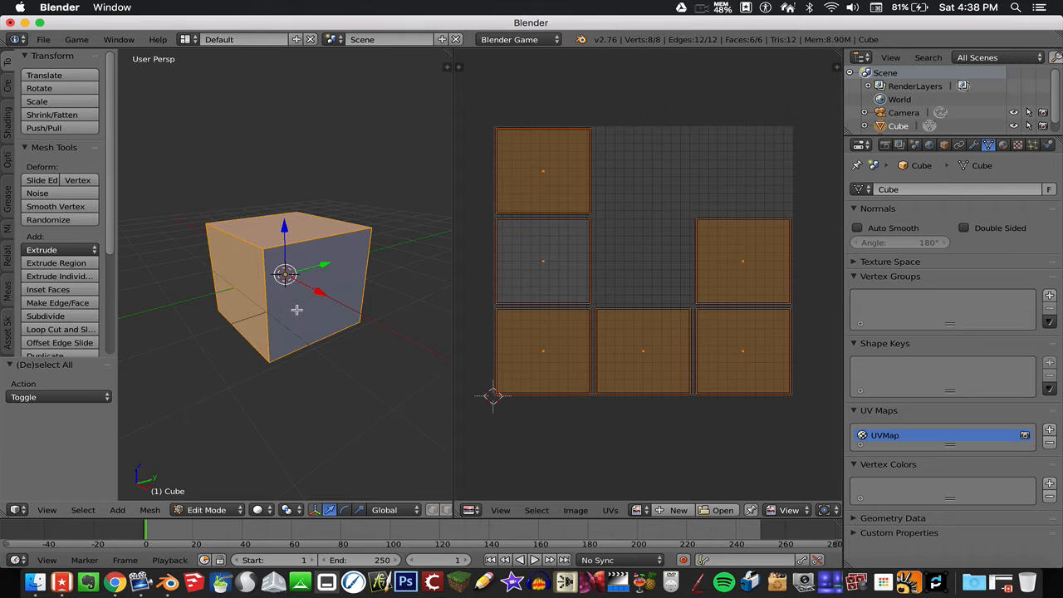
Step: Show the cube in wireframe, clear the selection and switch to edge selection mode
{"action": "key", "text": "z"}
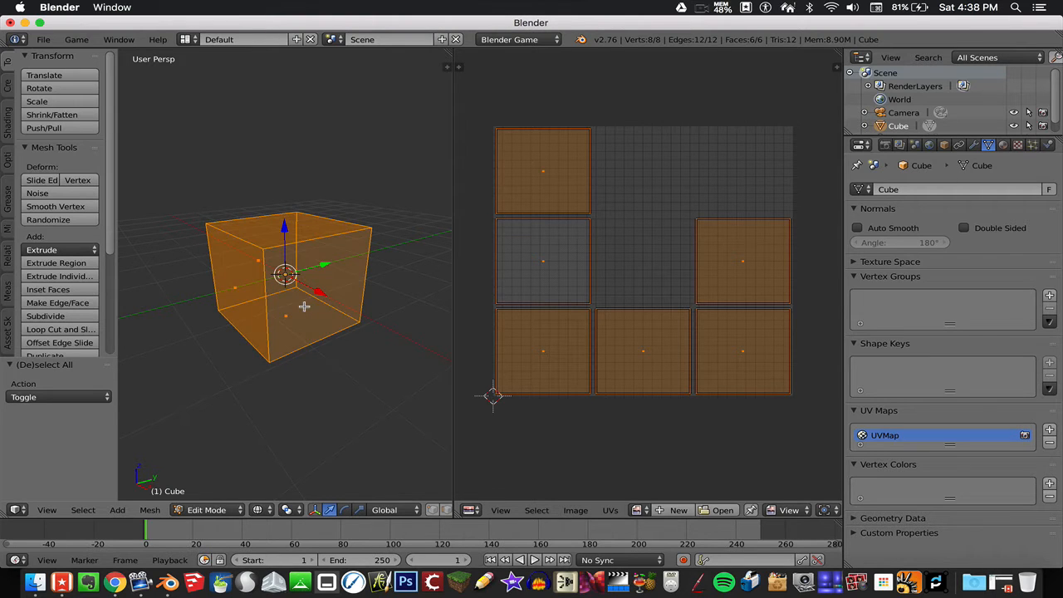
{"action": "key", "text": "a"}
{"action": "mouse_move", "coordinate": [296, 304]}
{"action": "middle_mouse_down"}
{"action": "mouse_move", "coordinate": [323, 304]}
{"action": "mouse_move", "coordinate": [308, 284]}
{"action": "mouse_move", "coordinate": [321, 284]}
{"action": "mouse_move", "coordinate": [306, 280]}
{"action": "middle_mouse_up"}
{"action": "key", "text": "z"}
{"action": "key", "text": "z"}
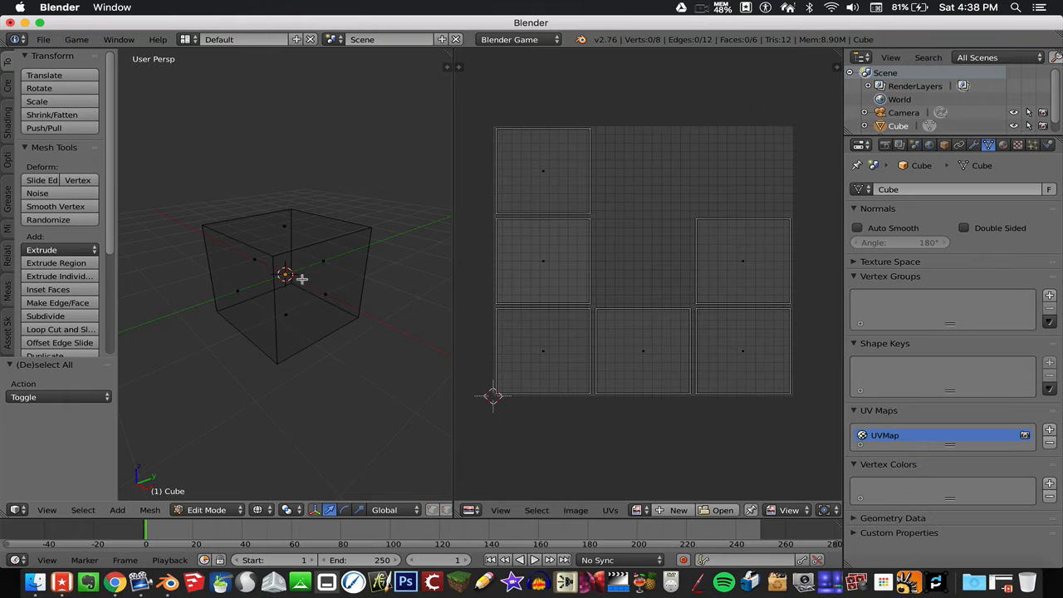
{"action": "key", "text": "ctrl+Tab"}
{"action": "left_click", "coordinate": [288, 268]}
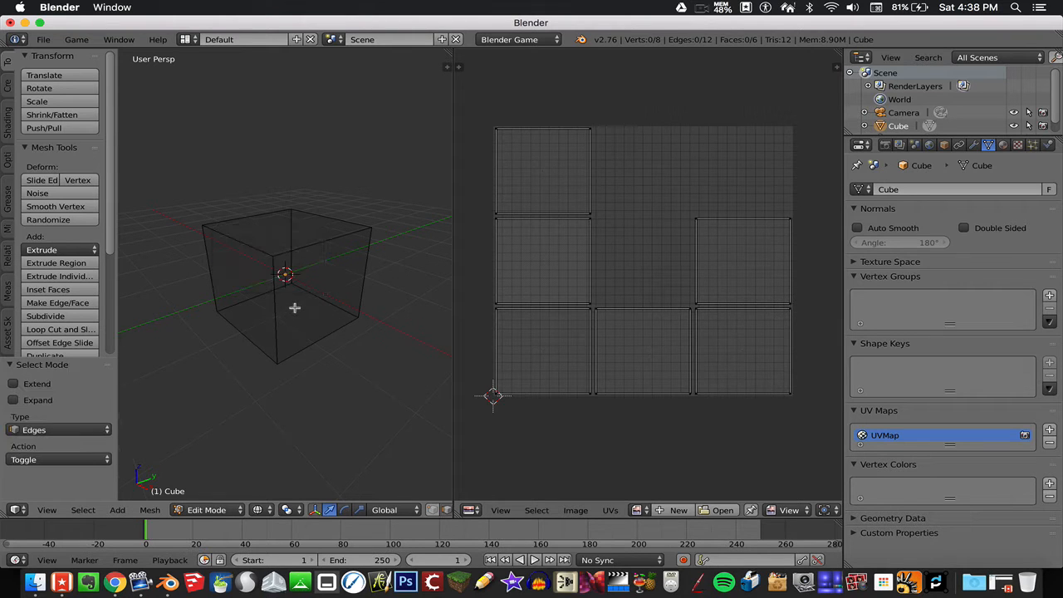
{"action": "middle_click_drag", "start_coordinate": [294, 307], "coordinate": [296, 305]}
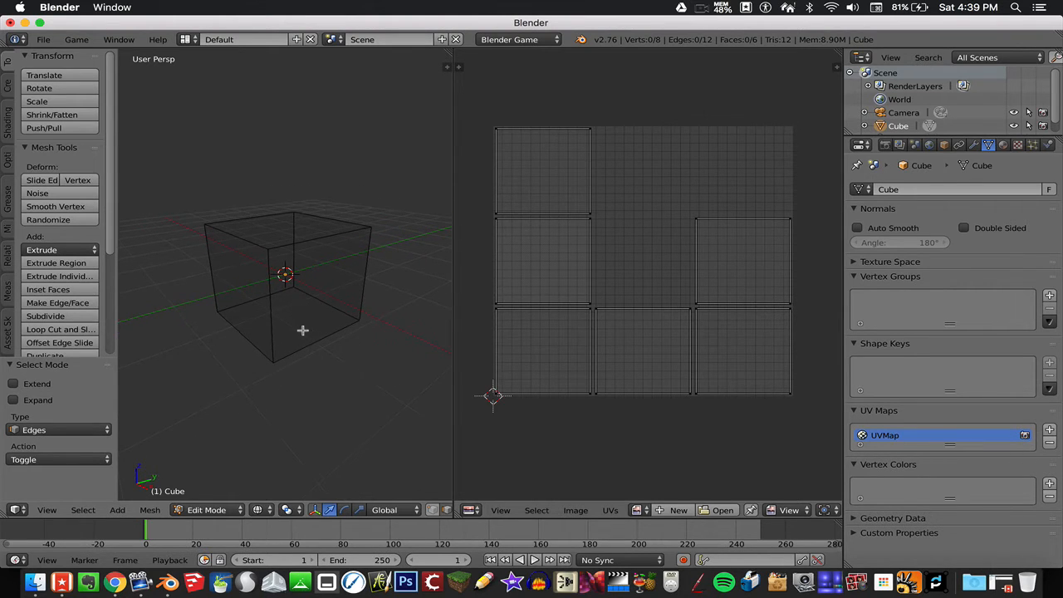
Step: Mark the four vertical edges, two opposite bottom edges and the front-left top edge as seams, and clear the selection
{"action": "right_click", "coordinate": [362, 269]}
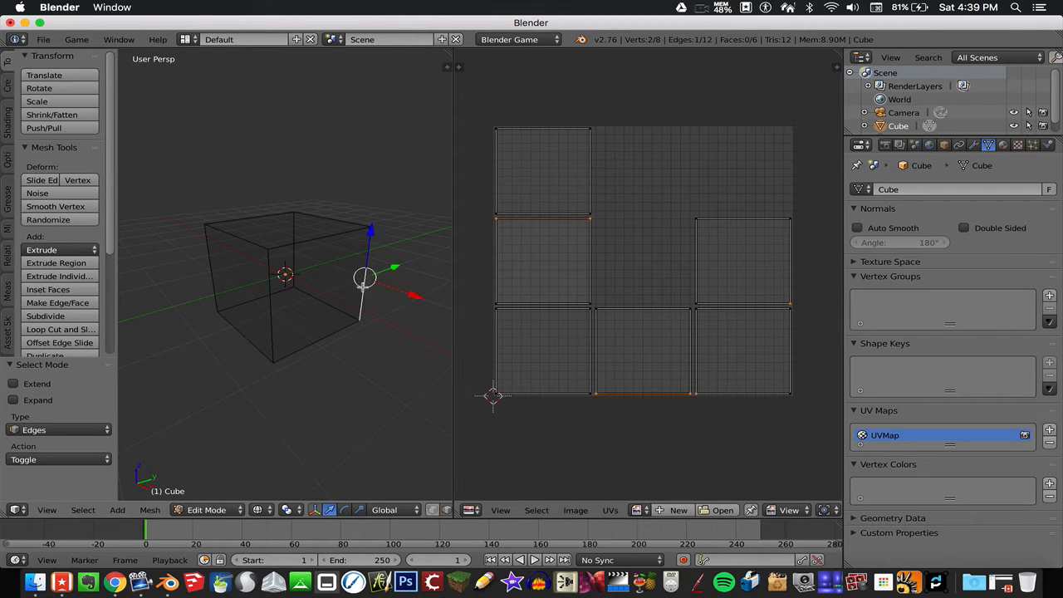
{"action": "right_click", "coordinate": [294, 227], "text": "shift"}
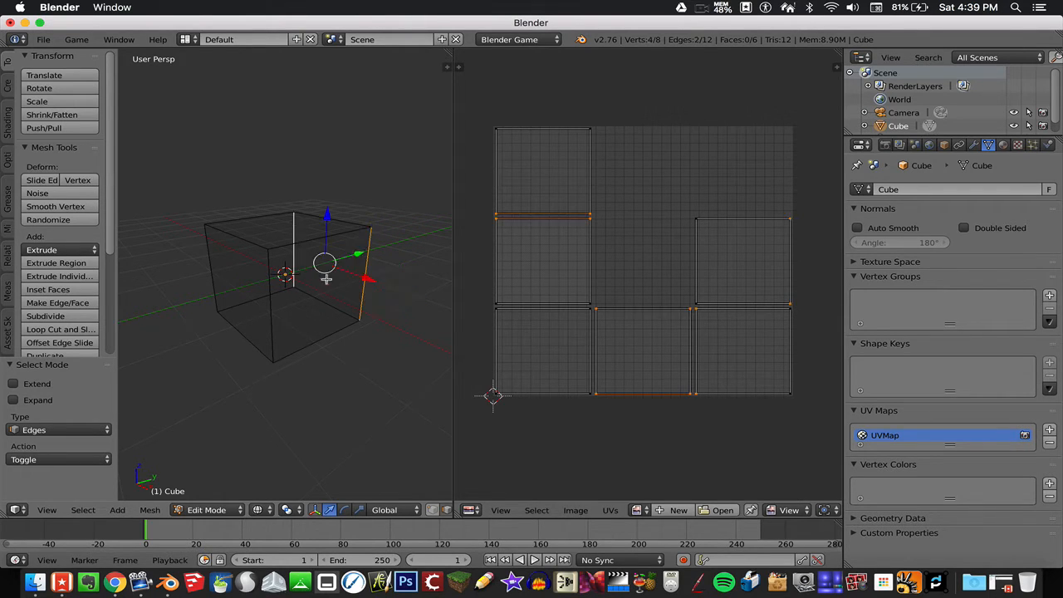
{"action": "right_click", "coordinate": [340, 331], "text": "shift"}
{"action": "right_click", "coordinate": [280, 292], "text": "shift"}
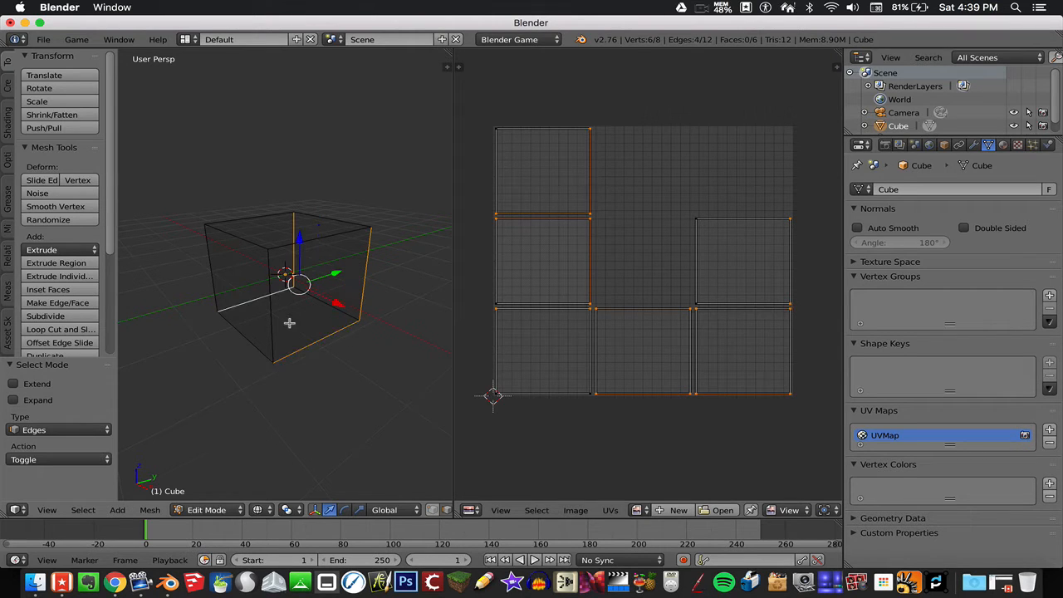
{"action": "right_click", "coordinate": [269, 325], "text": "shift"}
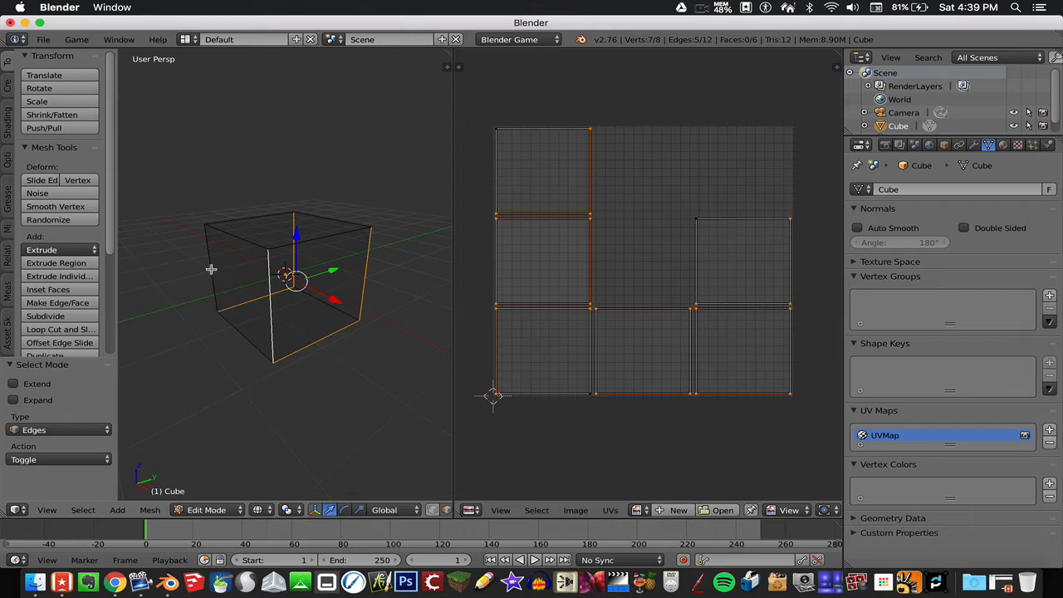
{"action": "right_click", "coordinate": [213, 273], "text": "shift"}
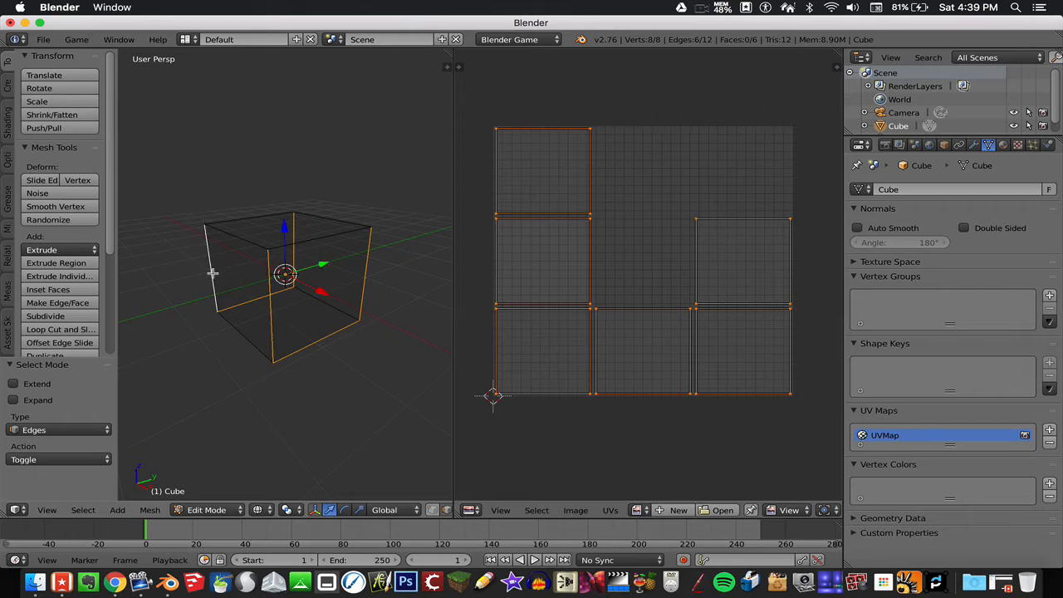
{"action": "right_click", "coordinate": [240, 239], "text": "shift"}
{"action": "mouse_move", "coordinate": [310, 289]}
{"action": "middle_mouse_down"}
{"action": "mouse_move", "coordinate": [356, 282]}
{"action": "mouse_move", "coordinate": [310, 289]}
{"action": "mouse_move", "coordinate": [320, 298]}
{"action": "middle_mouse_up"}
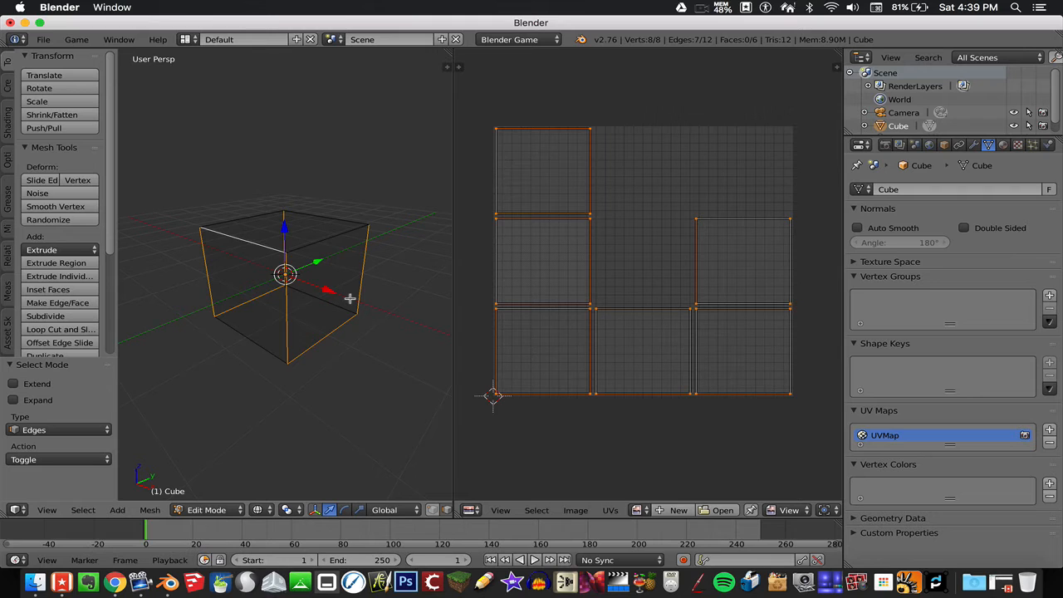
{"action": "key", "text": "ctrl+e"}
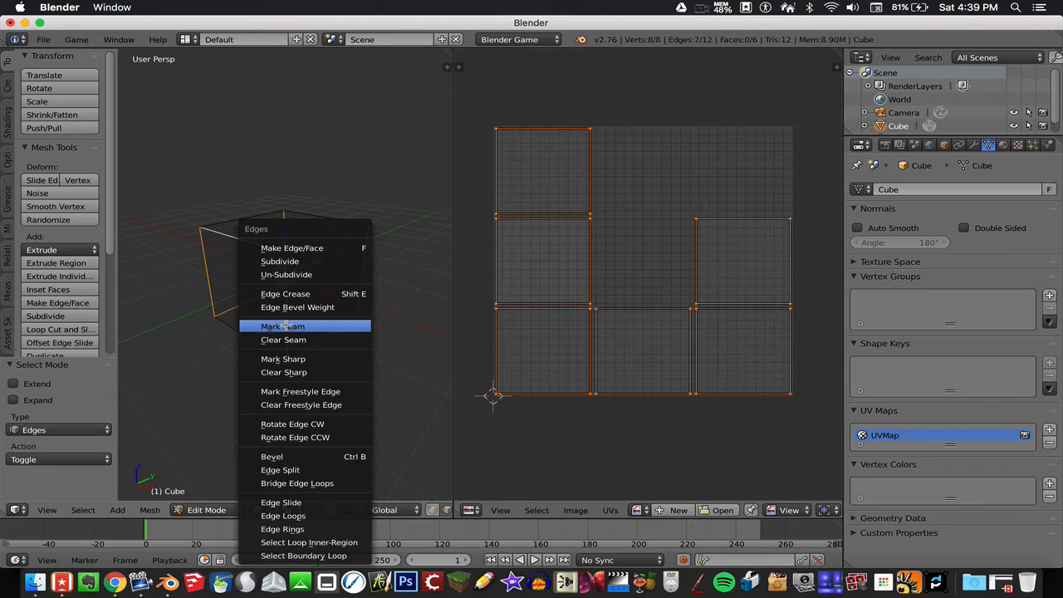
{"action": "left_click", "coordinate": [292, 327]}
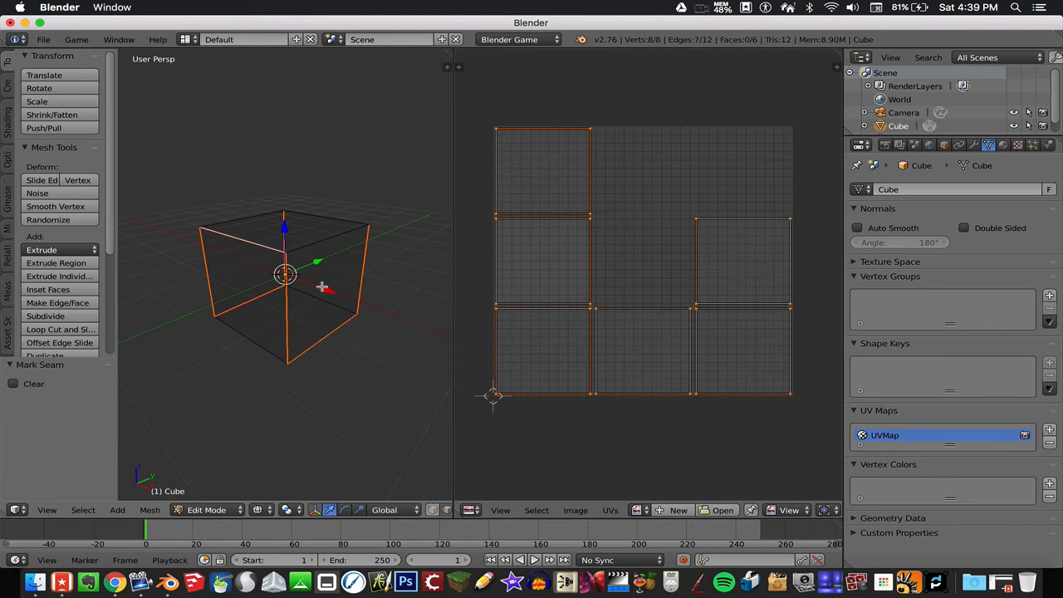
{"action": "key", "text": "a"}
{"action": "middle_click_drag", "start_coordinate": [339, 296], "coordinate": [310, 290]}
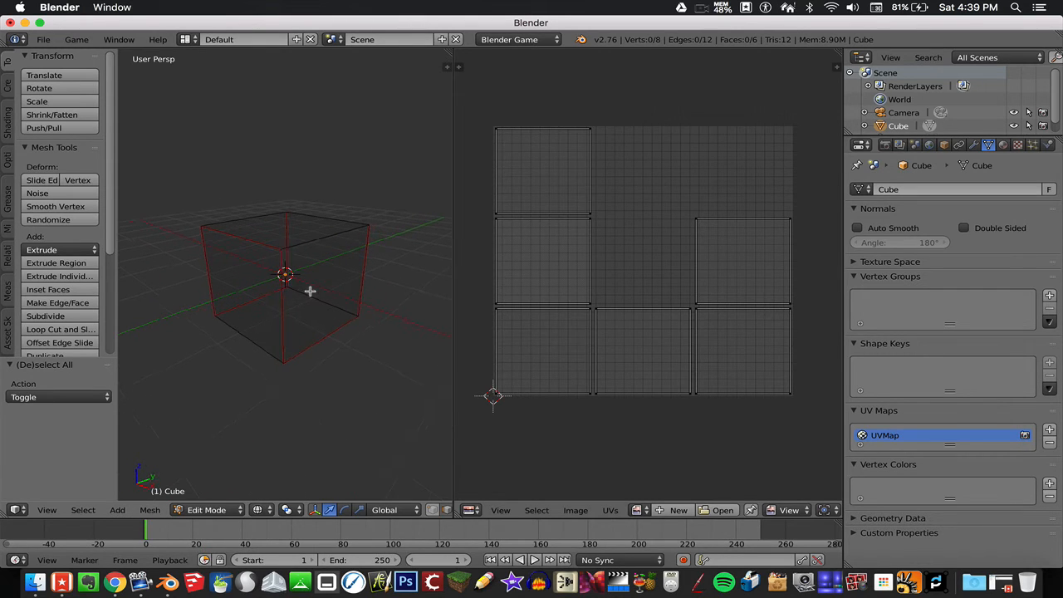
Step: Unwrap the whole cube along its seams and rotate the resulting UV layout by -180°
{"action": "key", "text": "a"}
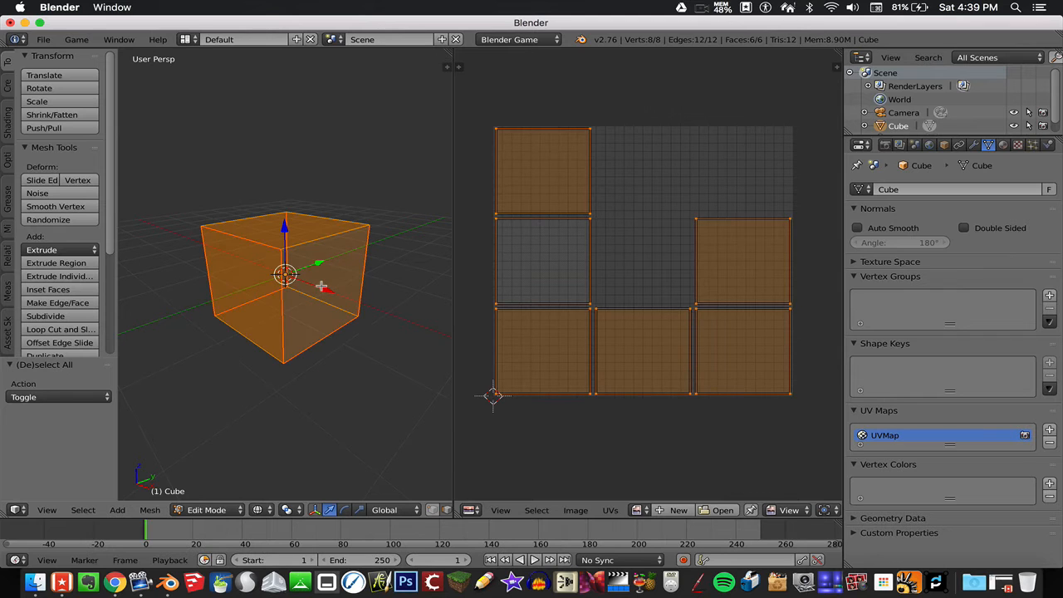
{"action": "key", "text": "u"}
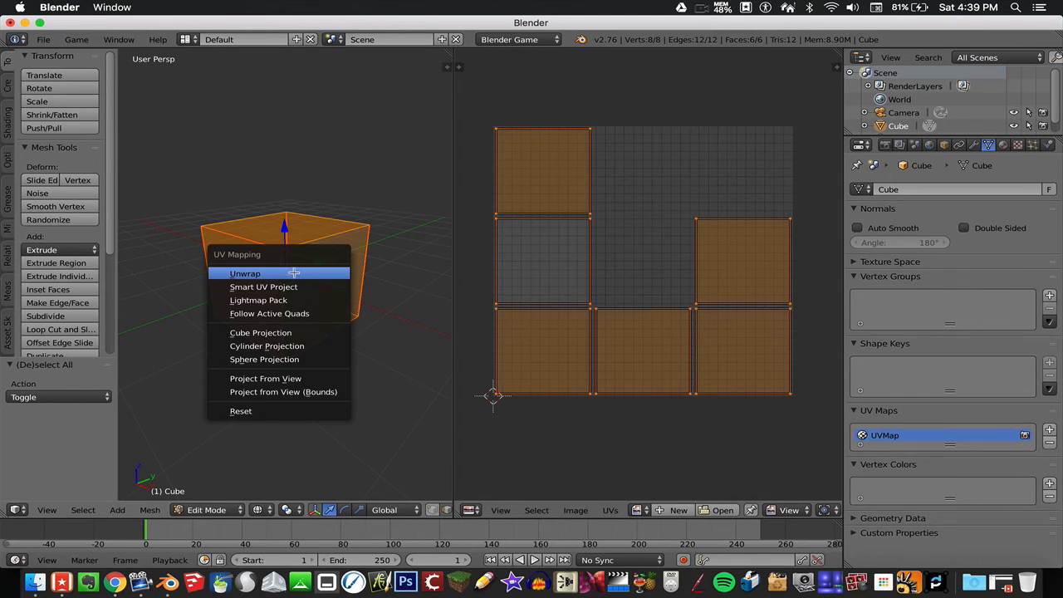
{"action": "left_click", "coordinate": [292, 273]}
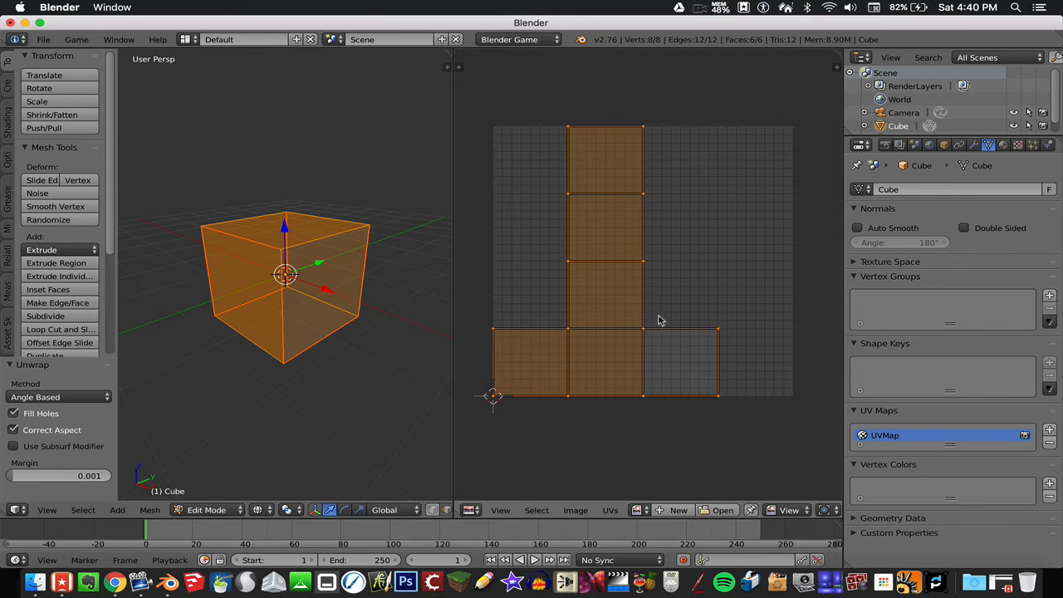
{"action": "key", "text": "r"}
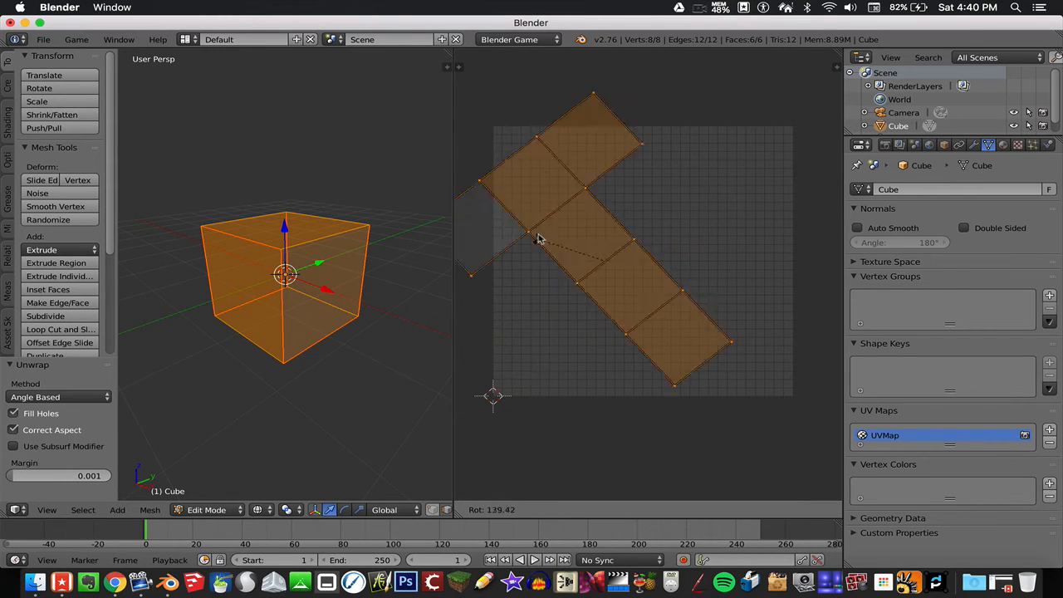
{"action": "left_click", "coordinate": [580, 224]}
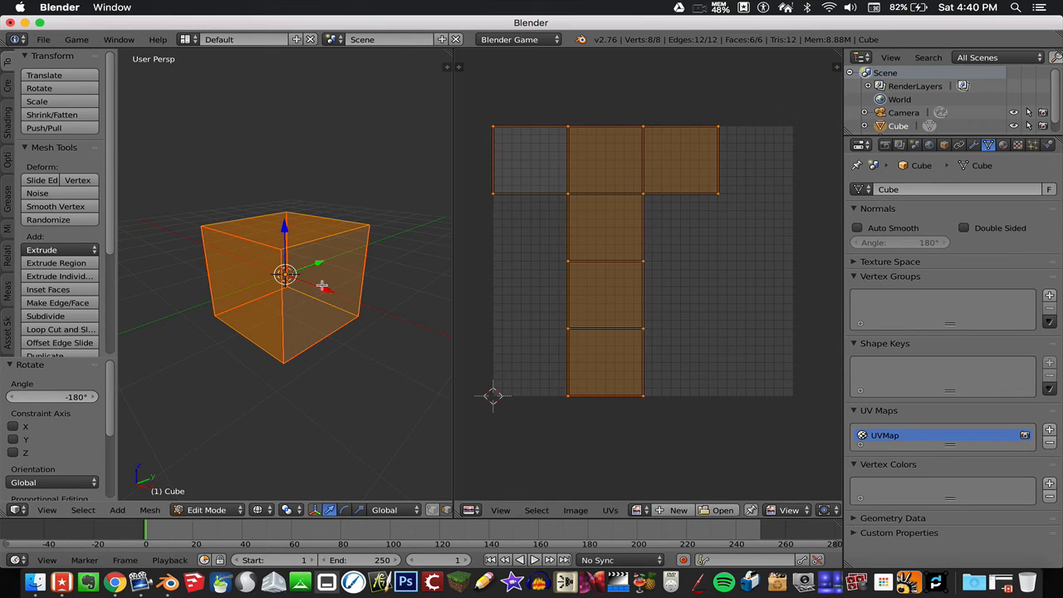
Step: Return the cube to solid display, clear the selection and switch to face selection mode in Edit Mode
{"action": "key", "text": "alt+z"}
{"action": "key", "text": "a"}
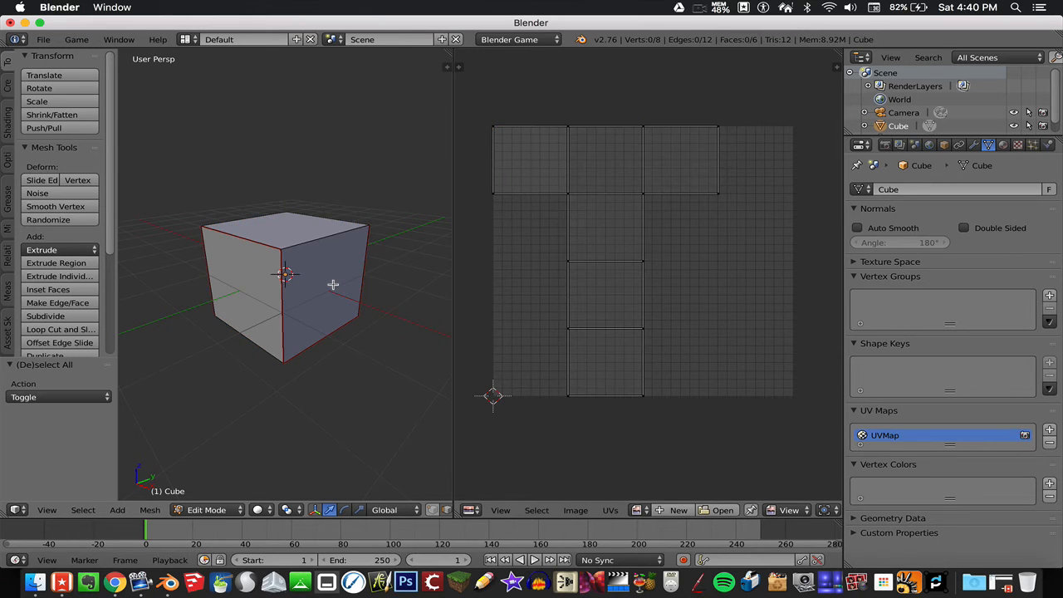
{"action": "key", "text": "Tab"}
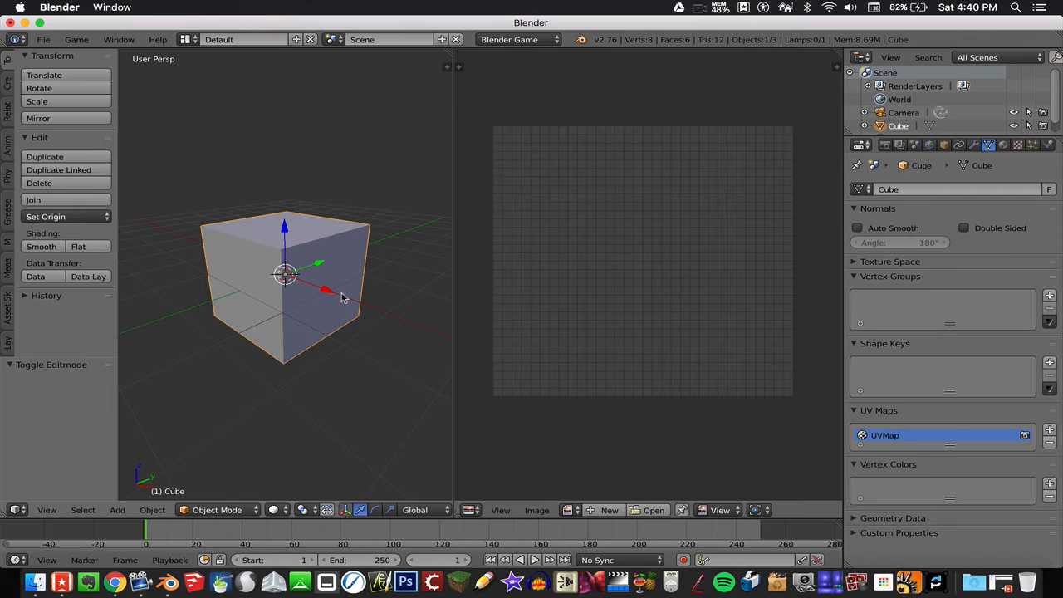
{"action": "key", "text": "Tab"}
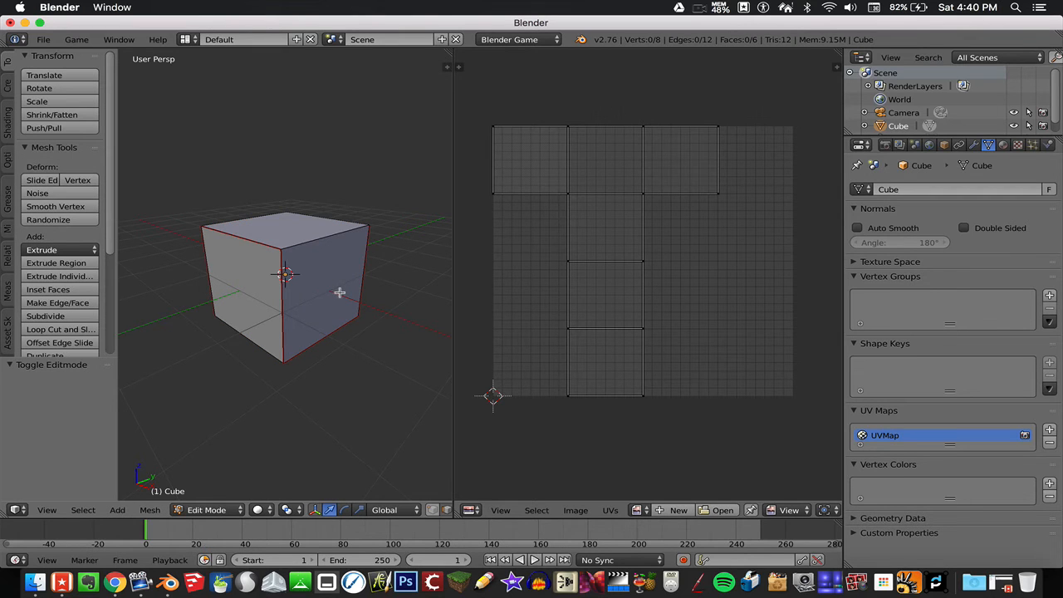
{"action": "key", "text": "ctrl+Tab"}
{"action": "left_click", "coordinate": [324, 311]}
Step: Select the cube's side and top faces, singly and together, to examine their places in the UV layout, and clear the selection
{"action": "right_click", "coordinate": [326, 294]}
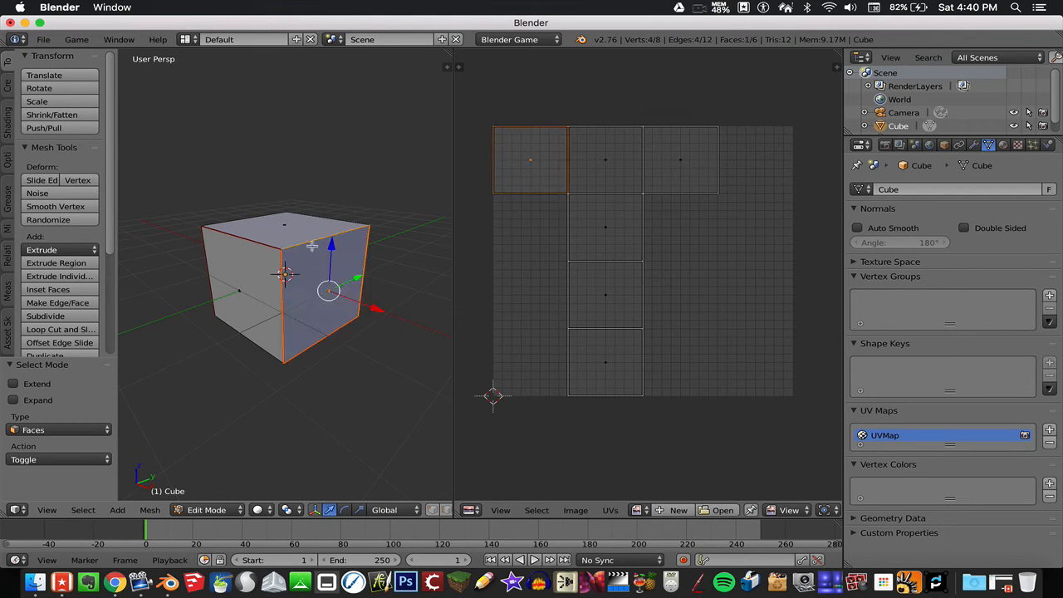
{"action": "right_click", "coordinate": [302, 226]}
{"action": "middle_click_drag", "start_coordinate": [302, 239], "coordinate": [237, 257]}
{"action": "right_click", "coordinate": [314, 292]}
{"action": "right_click", "coordinate": [289, 241], "text": "shift"}
{"action": "right_click", "coordinate": [286, 276], "text": "shift"}
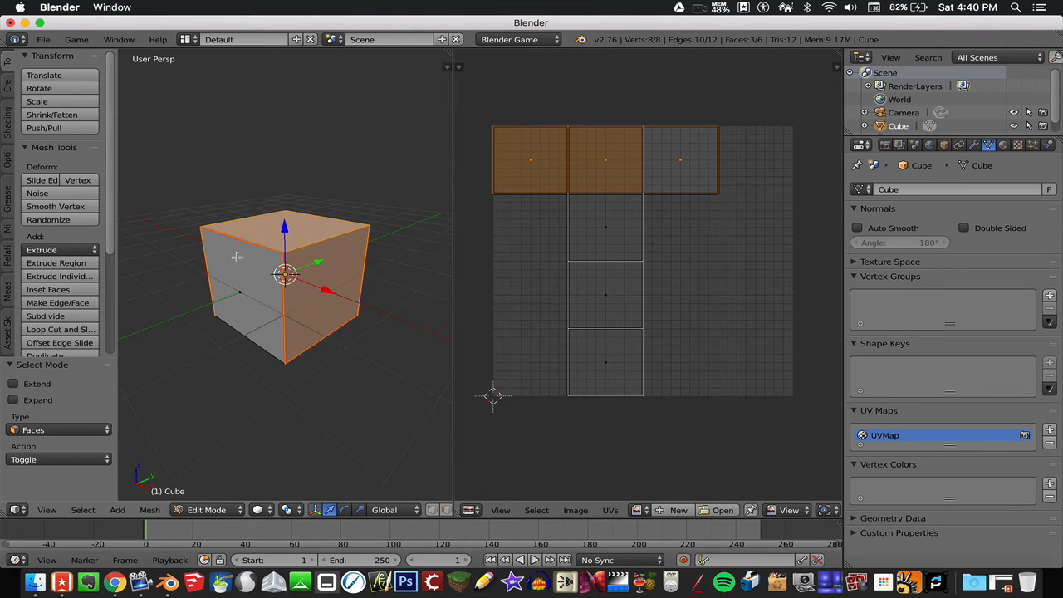
{"action": "key", "text": "a"}
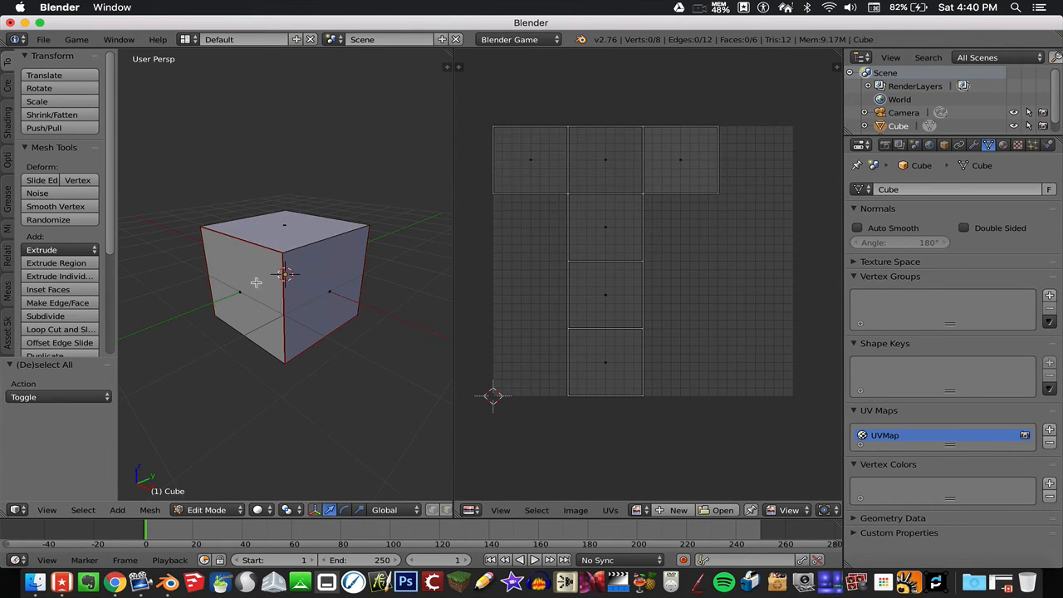
Step: Select another side face and the bottom face in turn to examine their UV positions, and deselect everything
{"action": "right_click", "coordinate": [257, 286]}
{"action": "middle_click_drag", "start_coordinate": [257, 286], "coordinate": [295, 304]}
{"action": "right_click", "coordinate": [294, 300]}
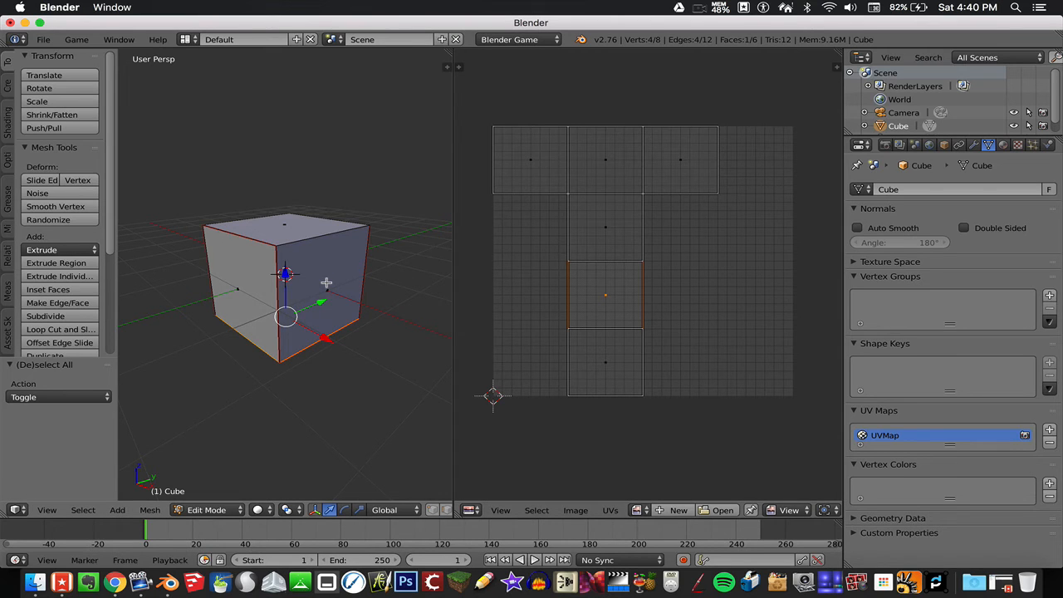
{"action": "middle_click_drag", "start_coordinate": [326, 283], "coordinate": [335, 297]}
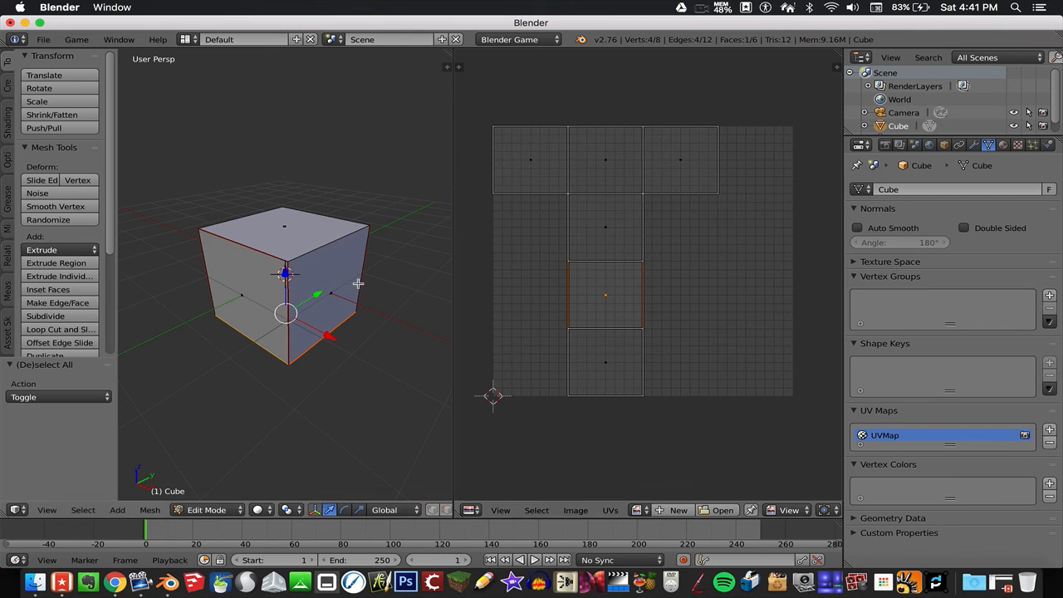
{"action": "key", "text": "a"}
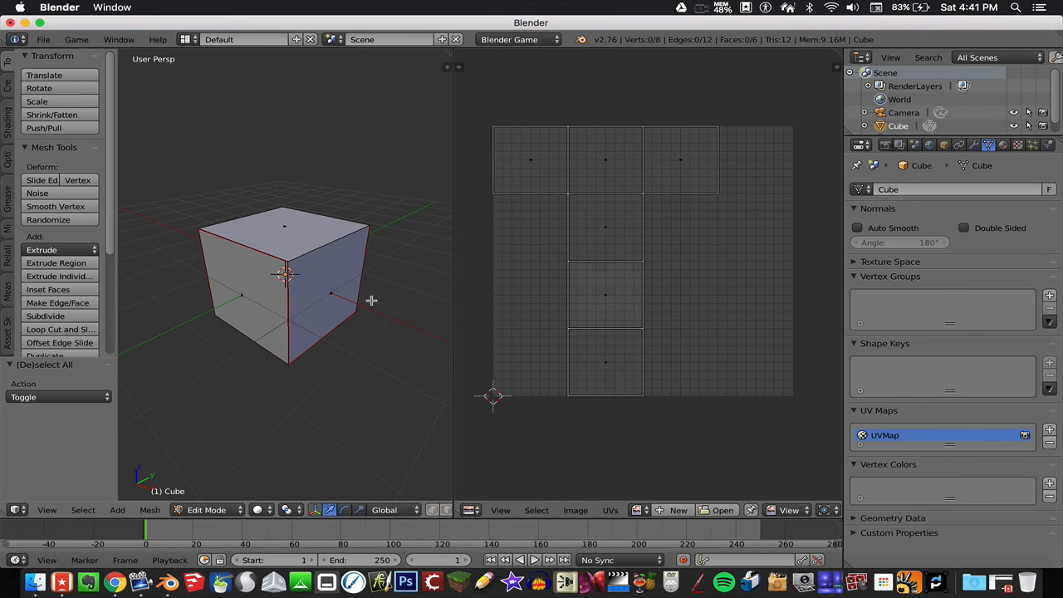